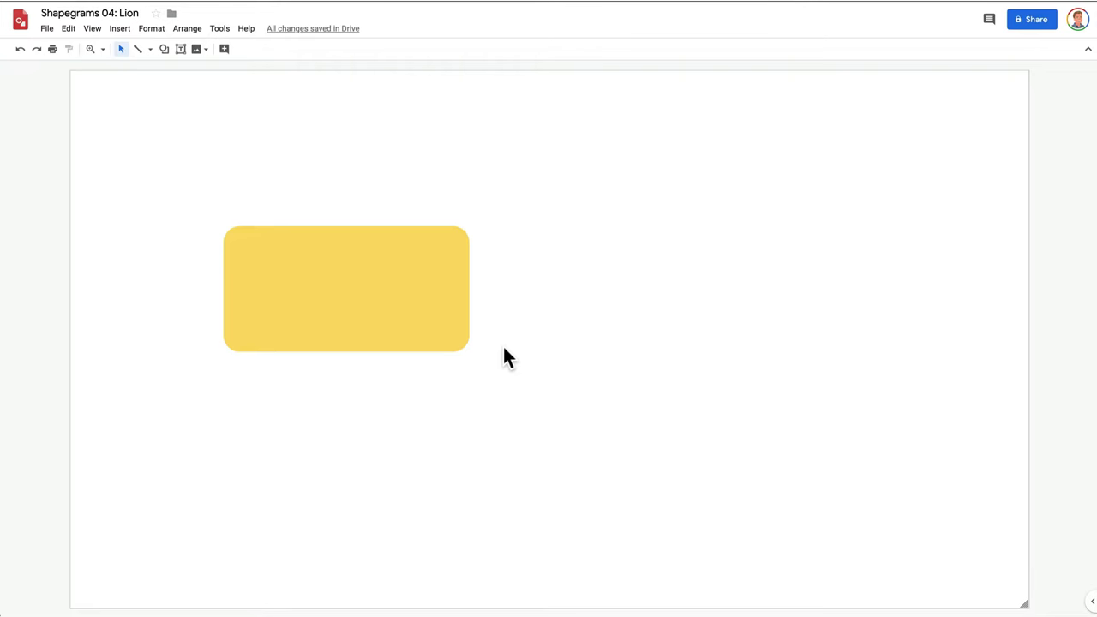
left_click(372, 308)
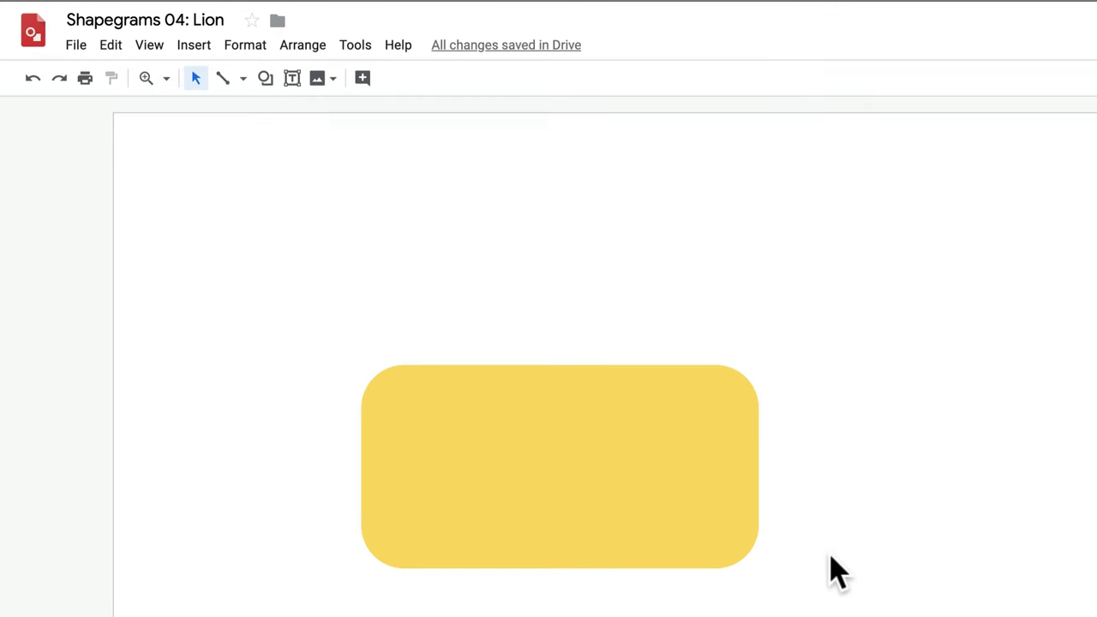
Step: Select the yellow body and choose the Rectangle shape for the leg
left_click(652, 505)
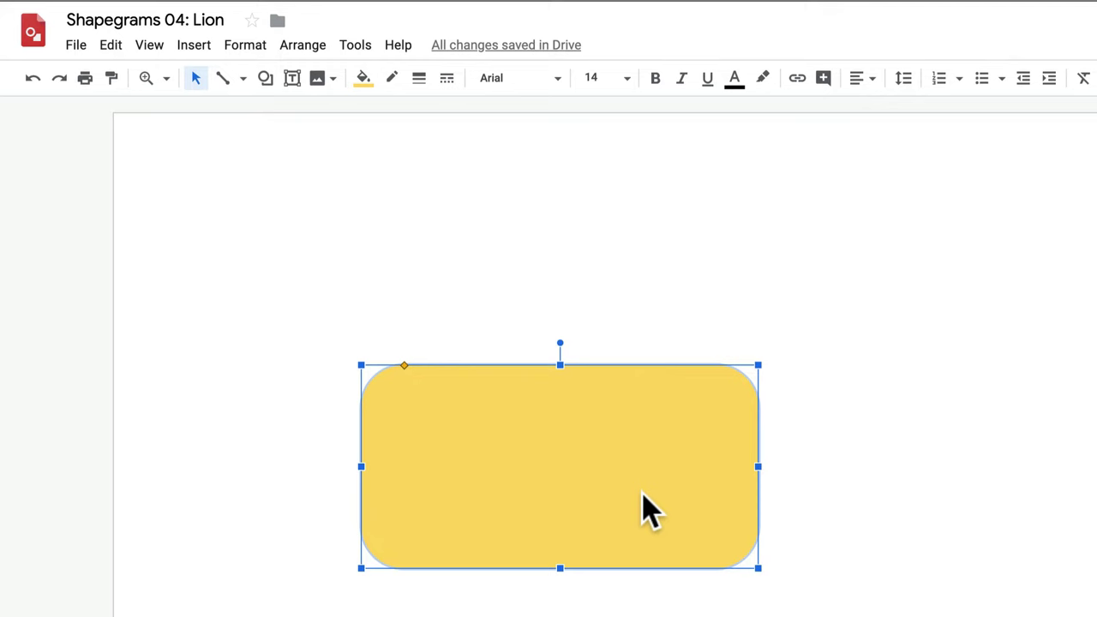
left_click(265, 79)
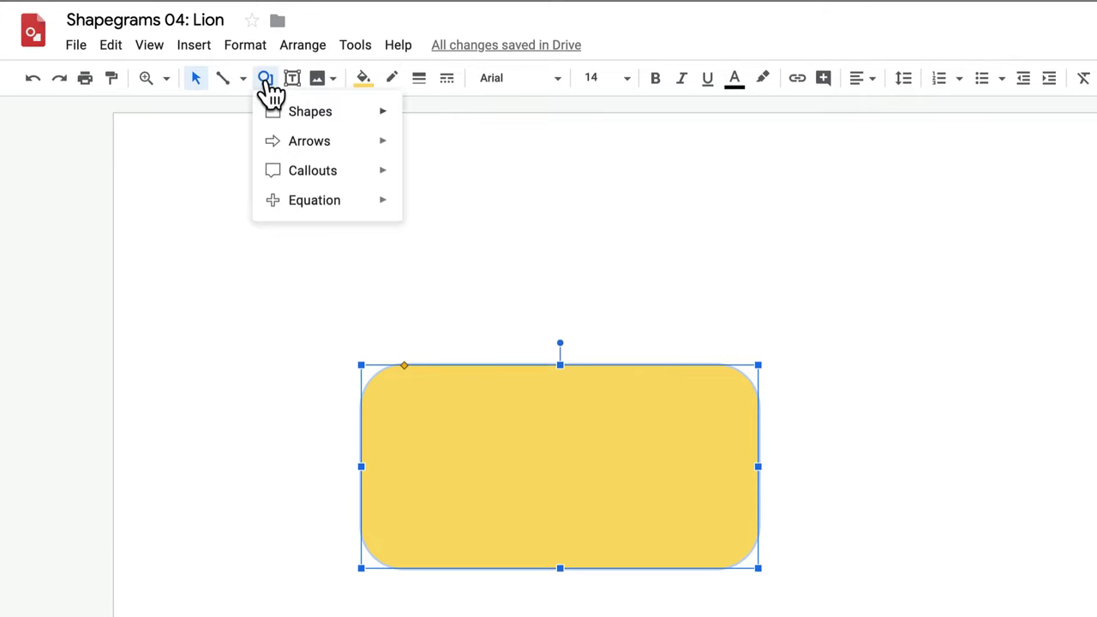
mouse_move(310, 111)
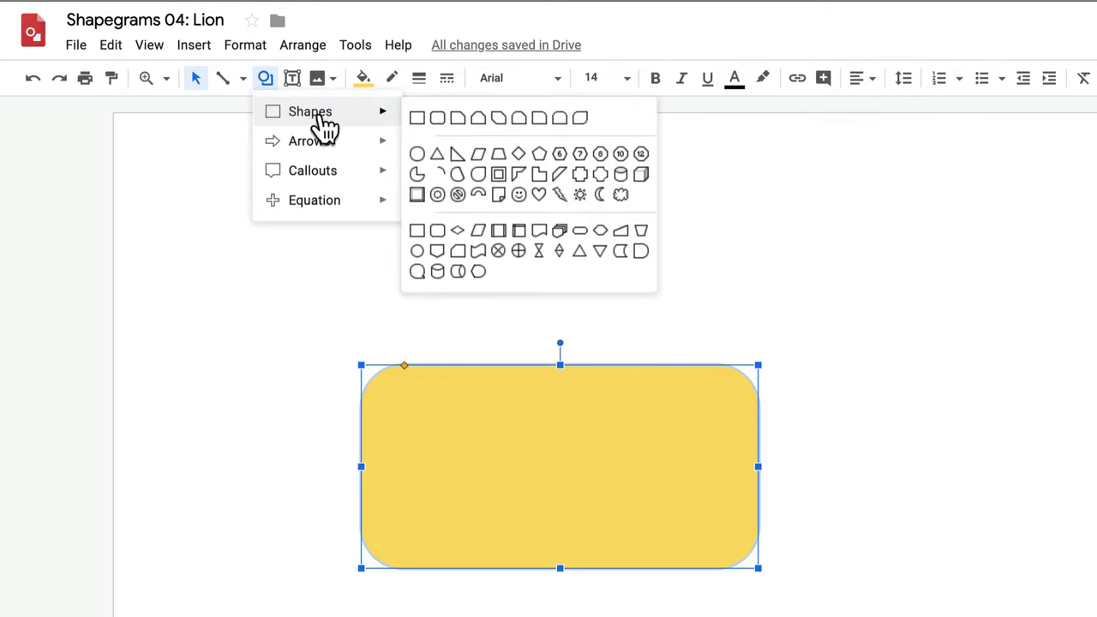
left_click(418, 118)
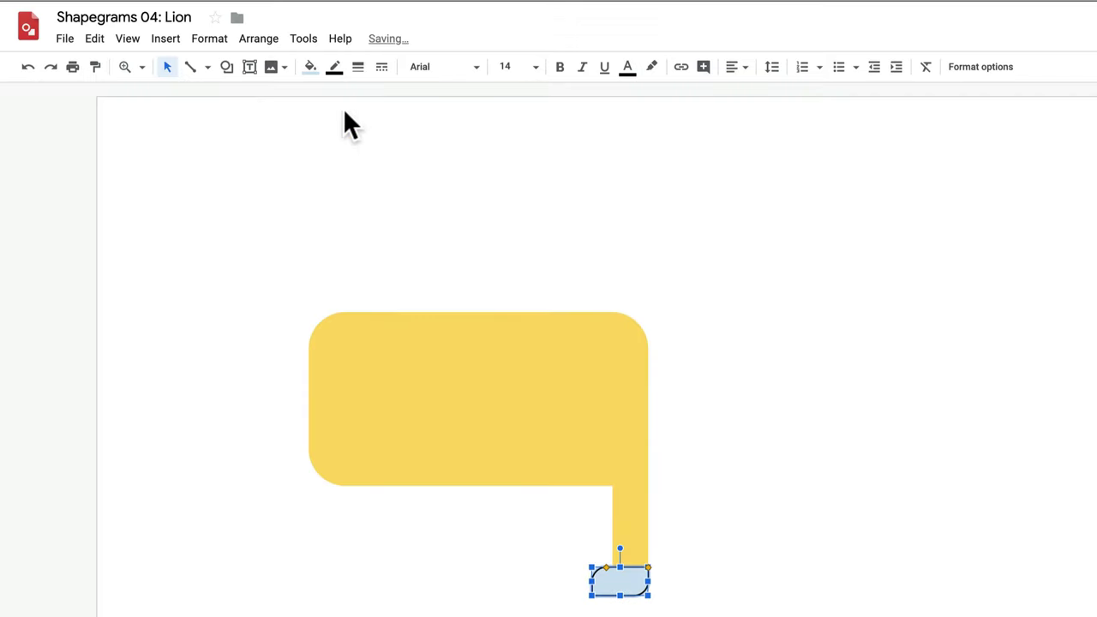
Step: Give the paw a transparent border and dark gold fill, then select the leg too
left_click(336, 68)
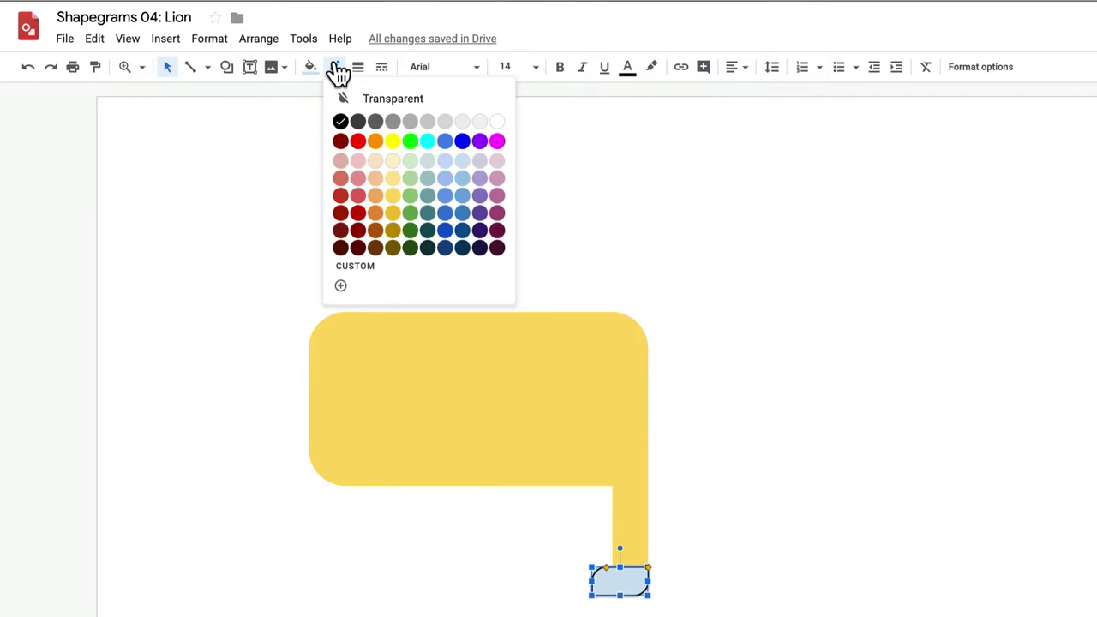
left_click(405, 99)
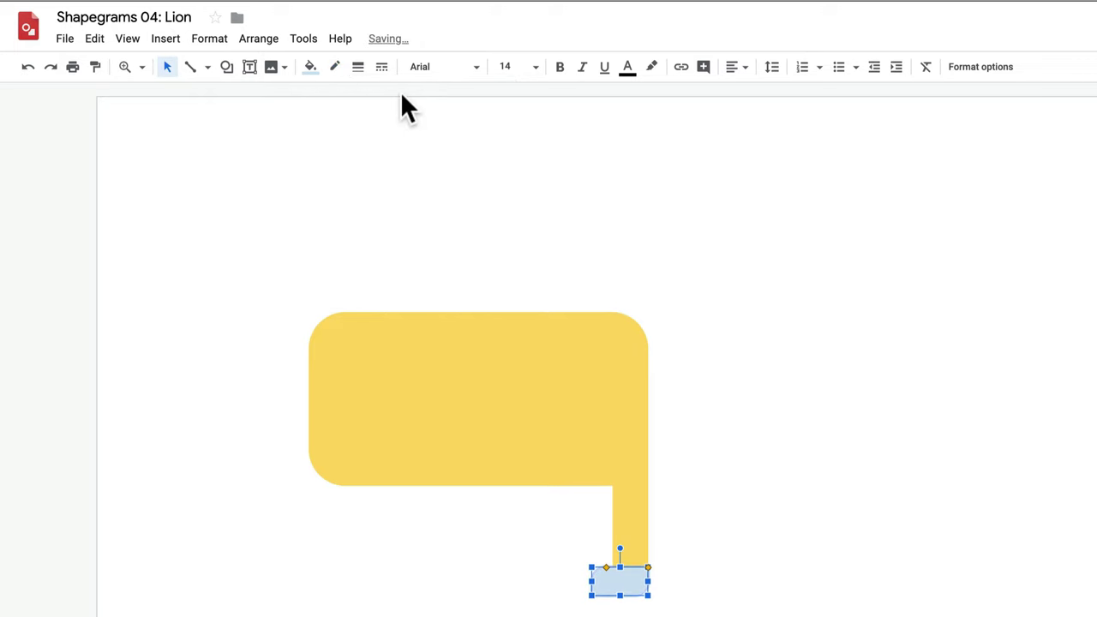
left_click(311, 69)
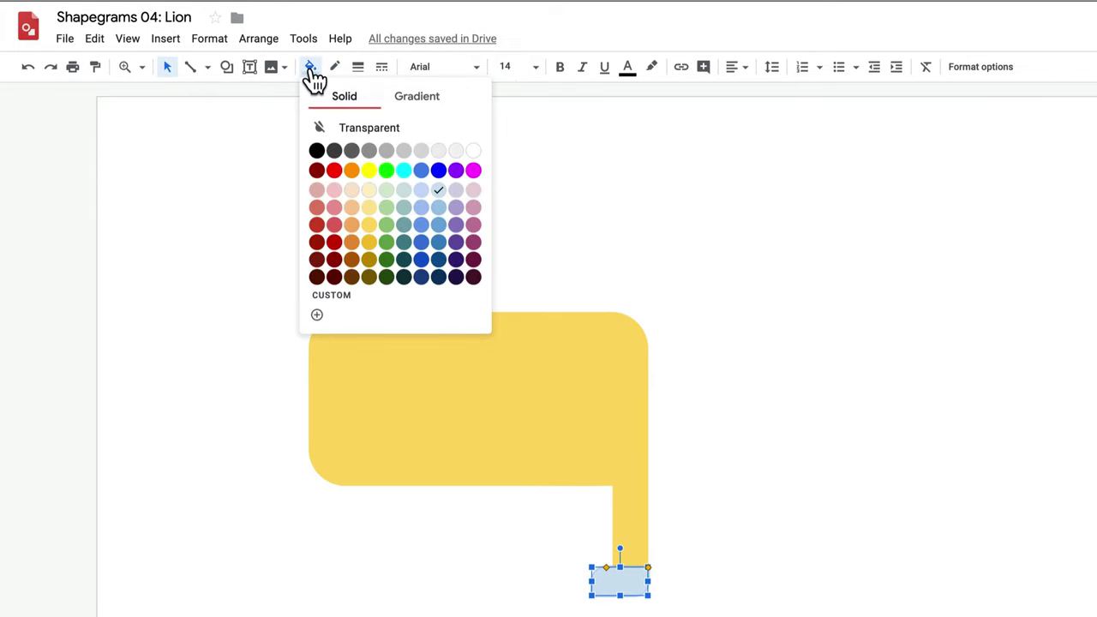
left_click(368, 258)
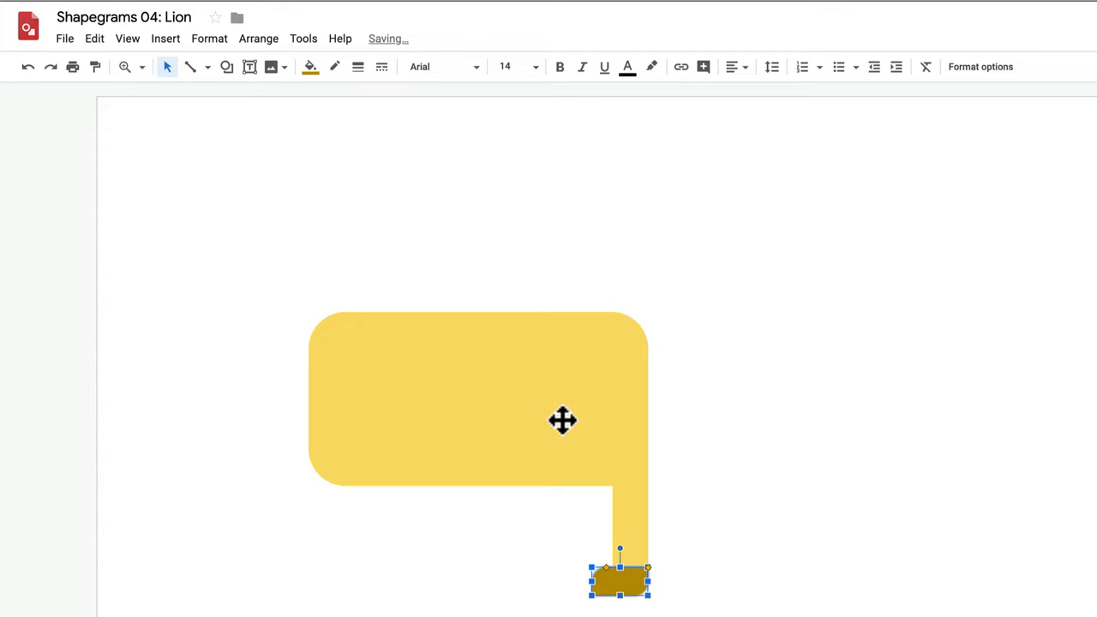
left_click(632, 519)
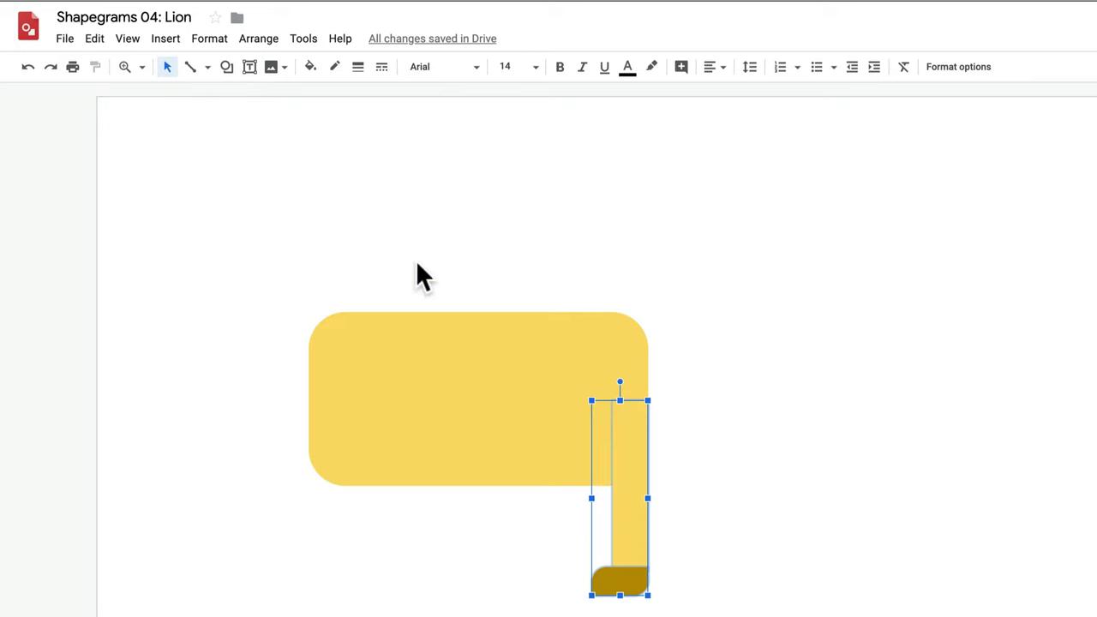
Step: Use the Arrange menu to group the leg with its paw
left_click(258, 47)
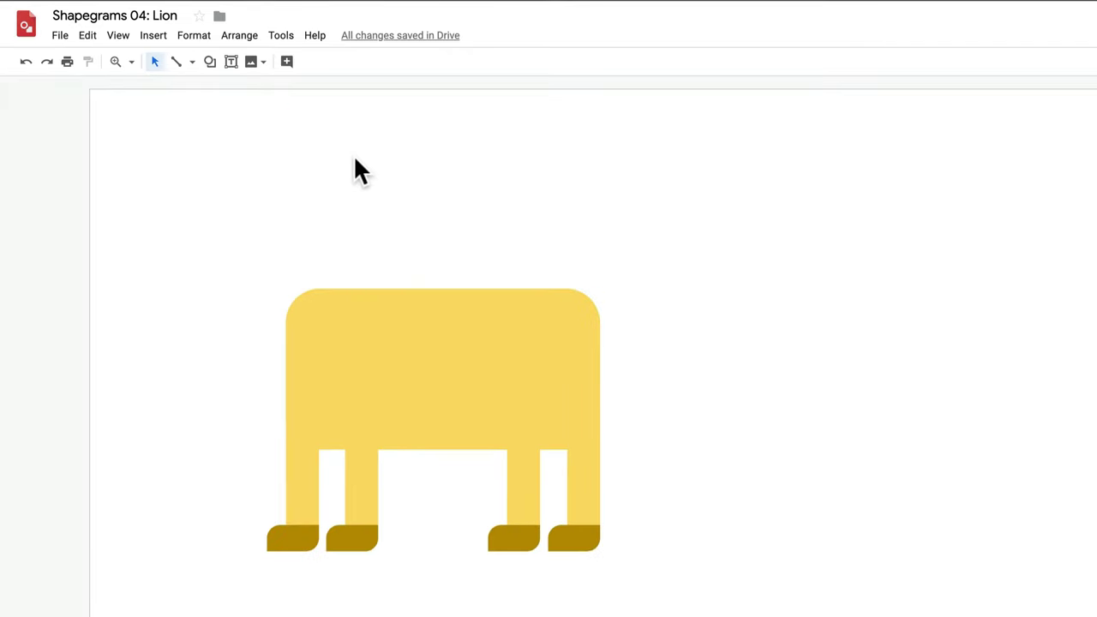
Step: Draw a tall oval at the body's upper left, filled orange with a transparent border
left_click(210, 62)
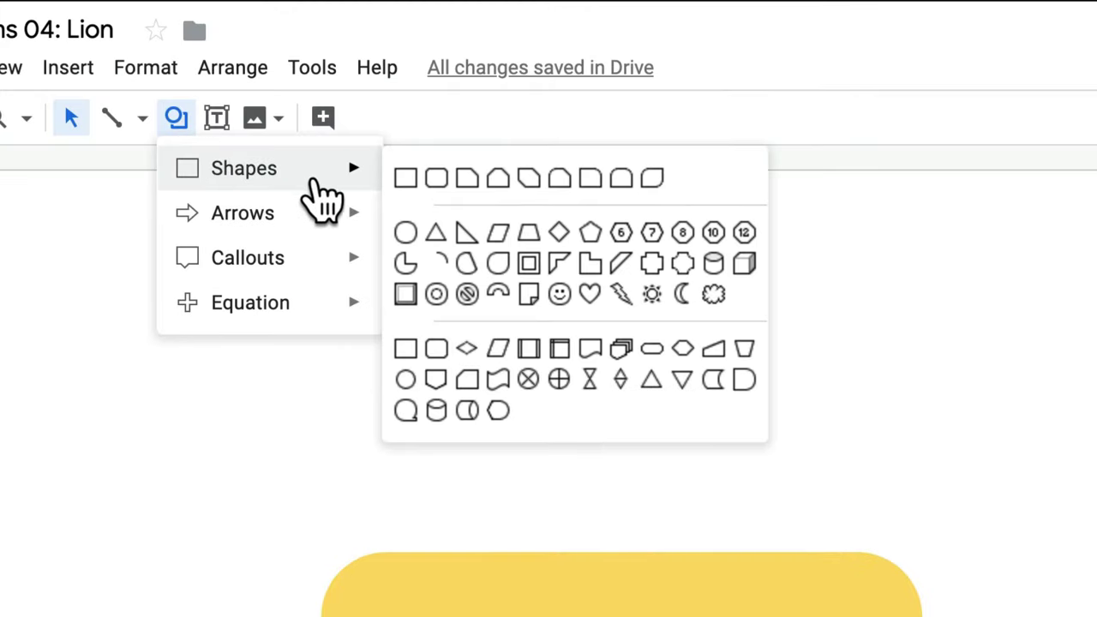
mouse_move(243, 168)
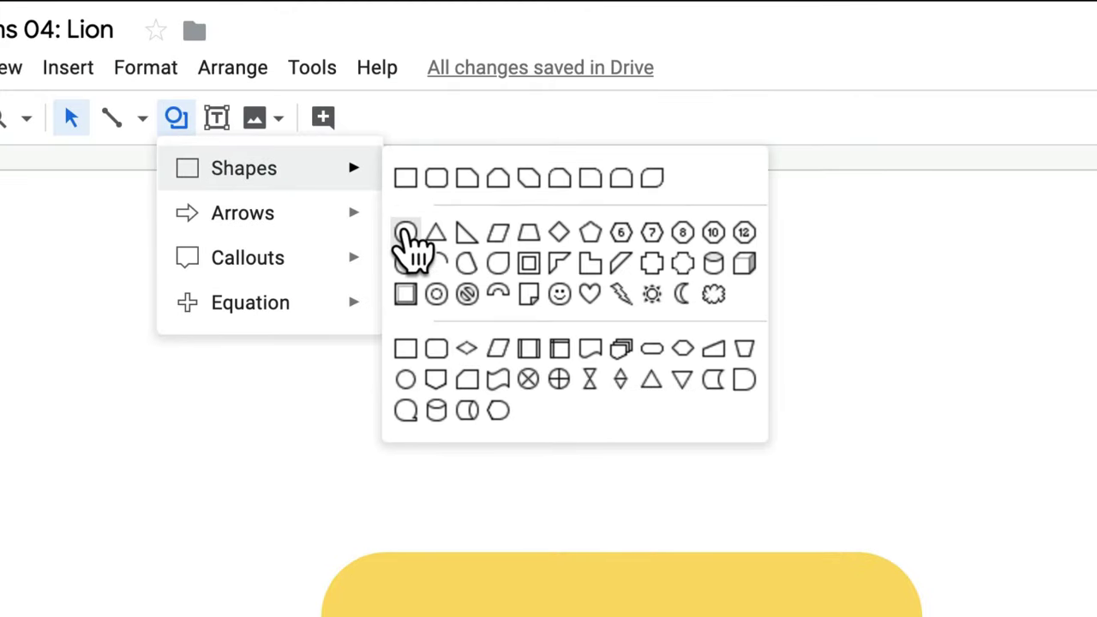
left_click(406, 233)
left_click_drag(169, 206, 324, 408)
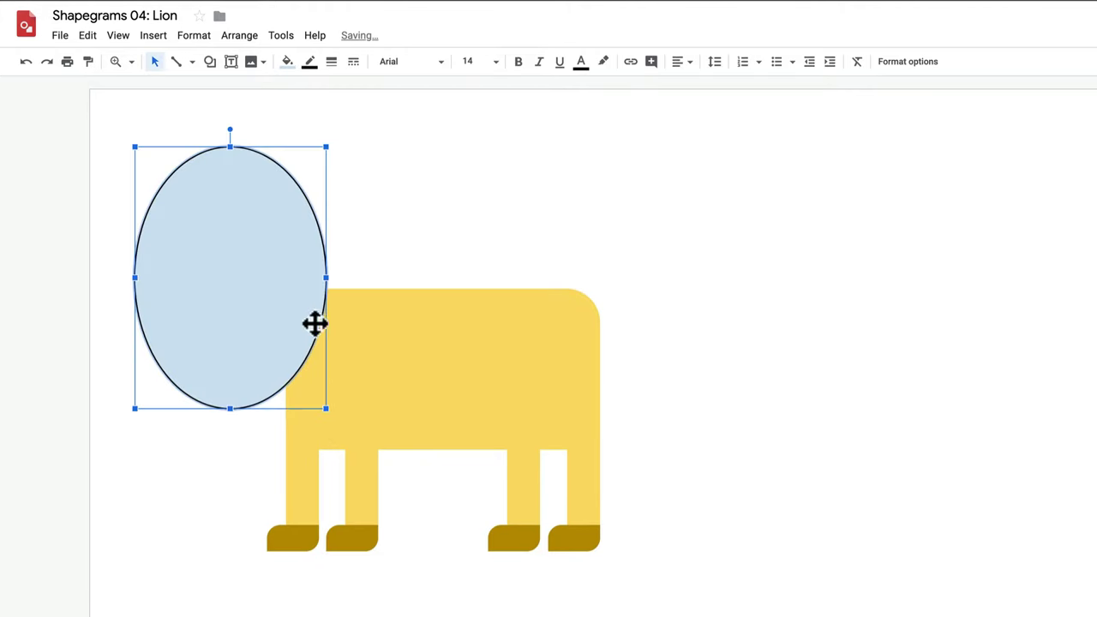
left_click(287, 61)
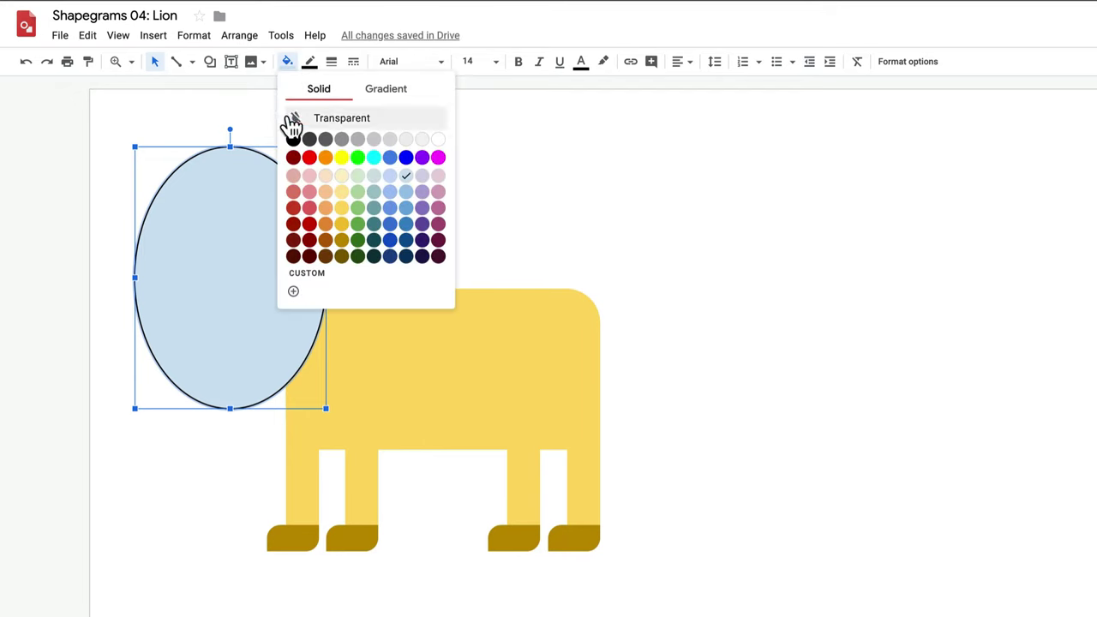
left_click(326, 158)
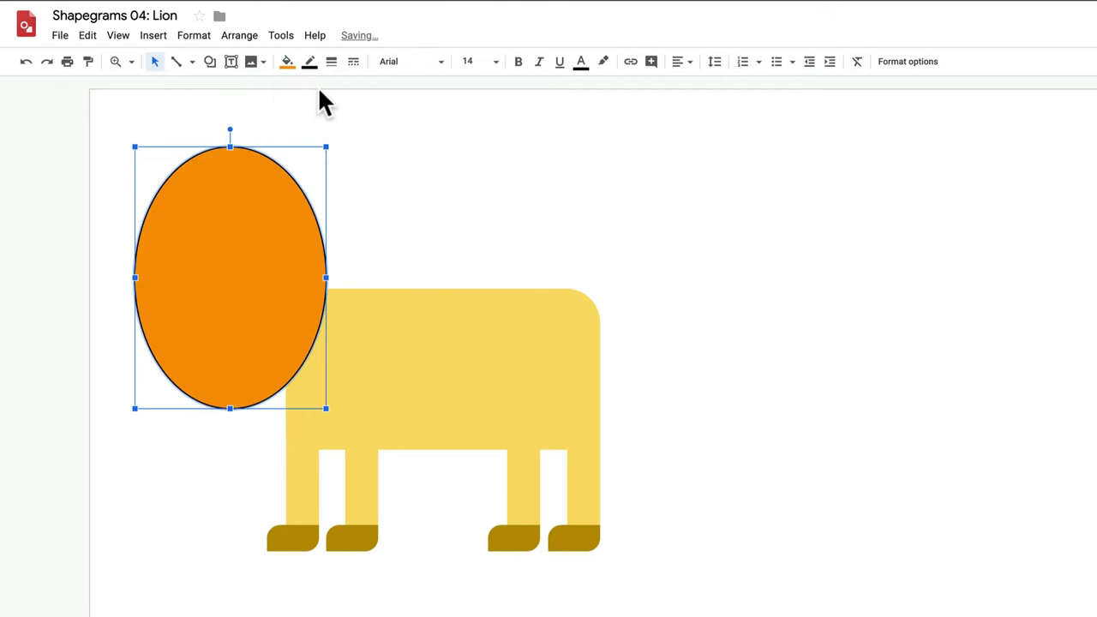
left_click(311, 64)
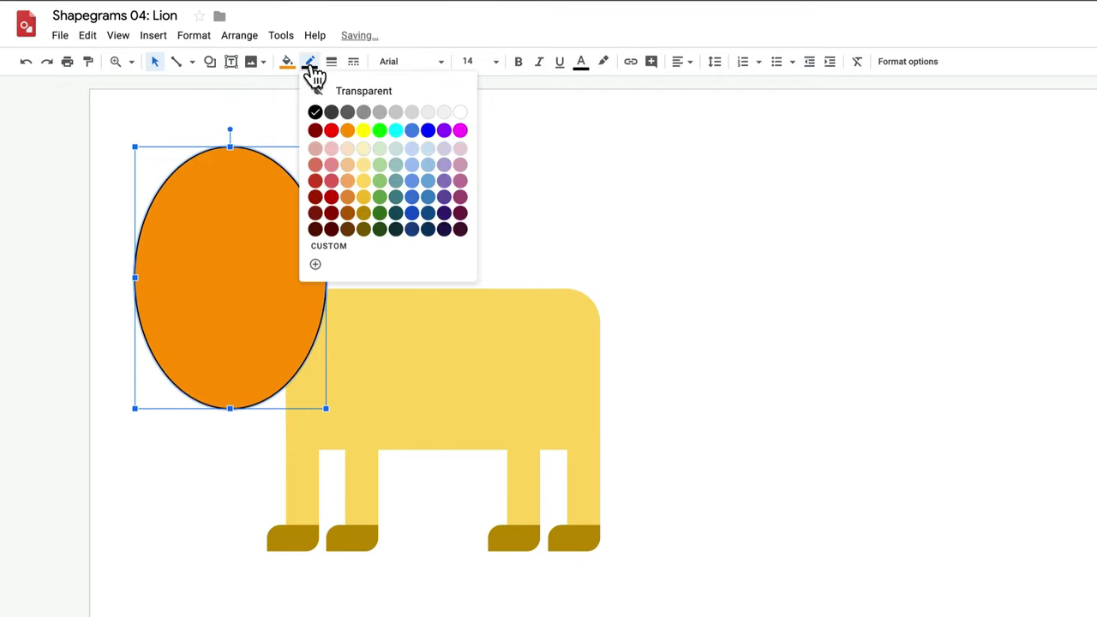
left_click(404, 94)
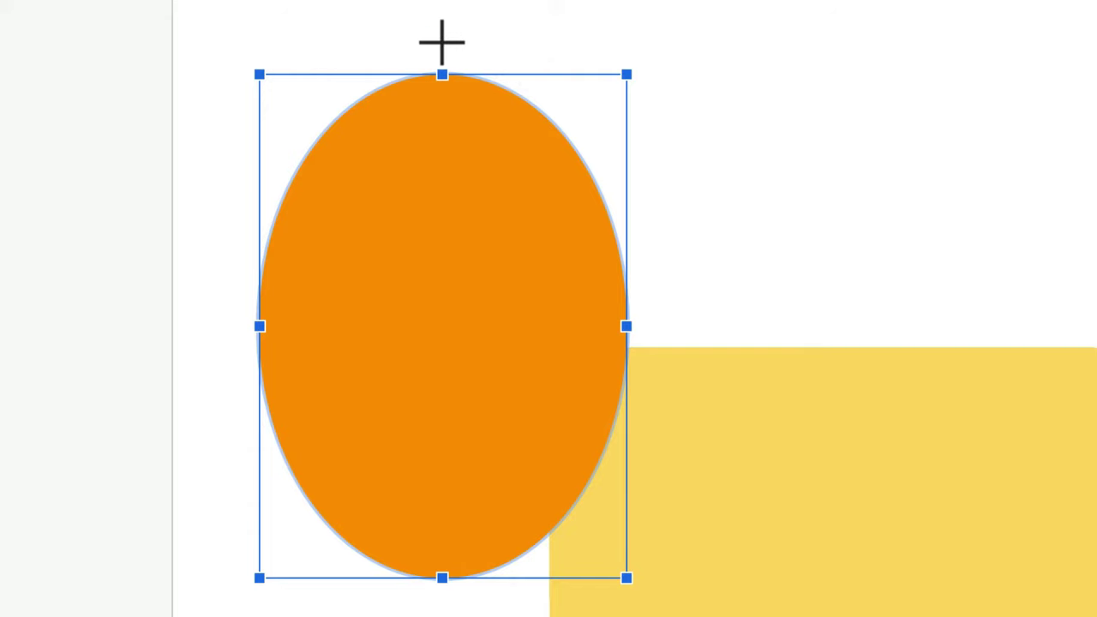
Step: Tilt the orange oval left, flip it horizontally, and overlap the ovals into a heart
left_click_drag(441, 41, 299, 79)
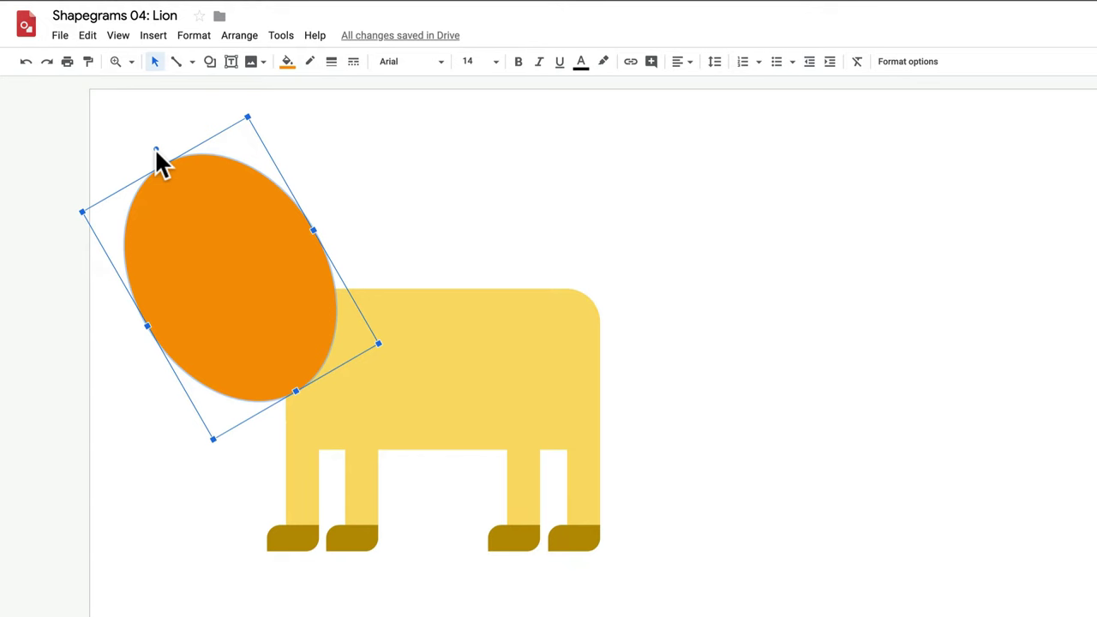
left_click_drag(249, 252, 269, 271)
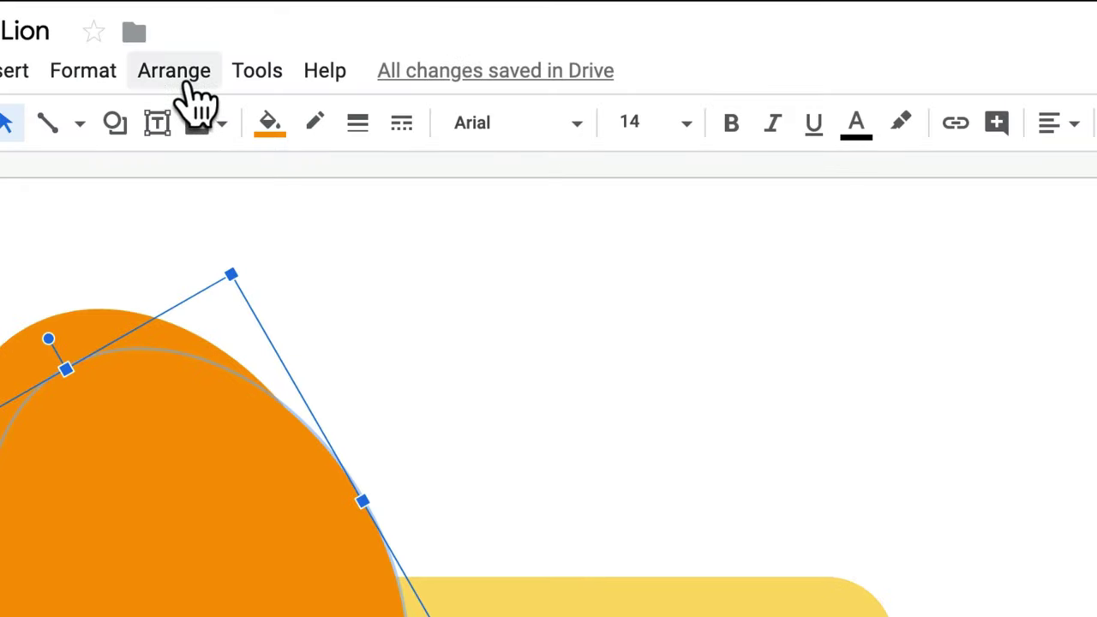
left_click(241, 38)
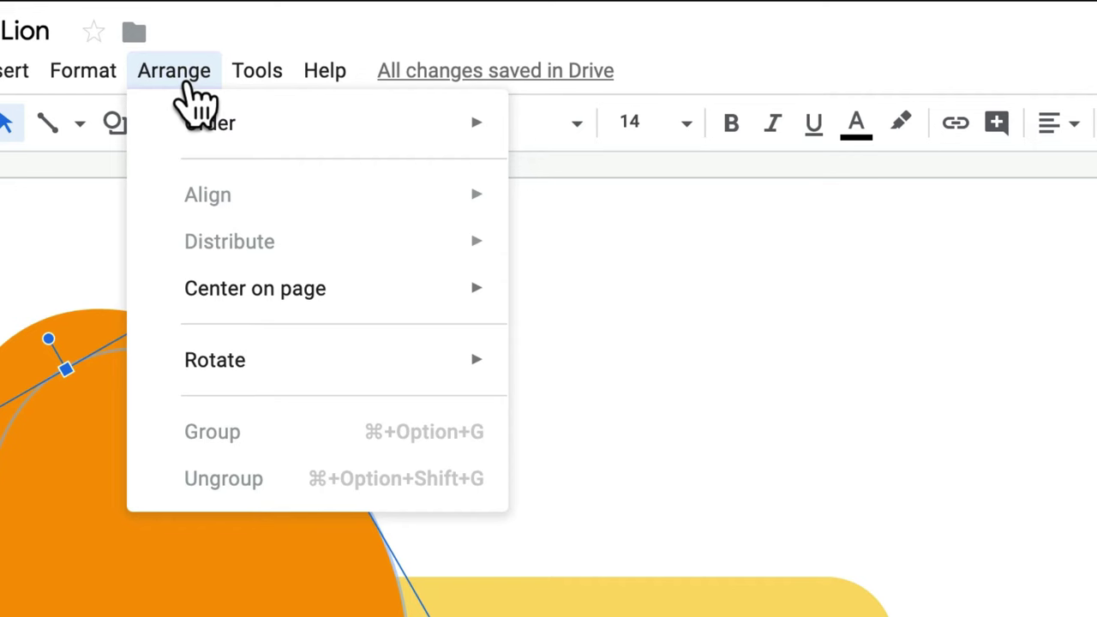
mouse_move(327, 227)
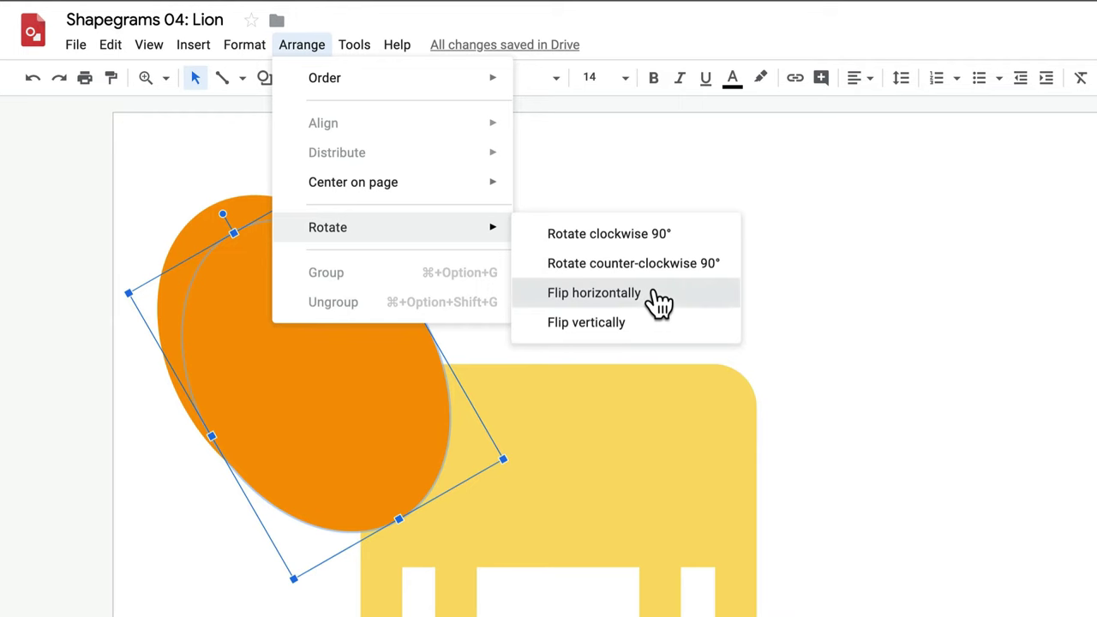
left_click(658, 300)
mouse_move(350, 381)
left_mouse_down()
mouse_move(355, 357)
mouse_move(399, 357)
left_mouse_up()
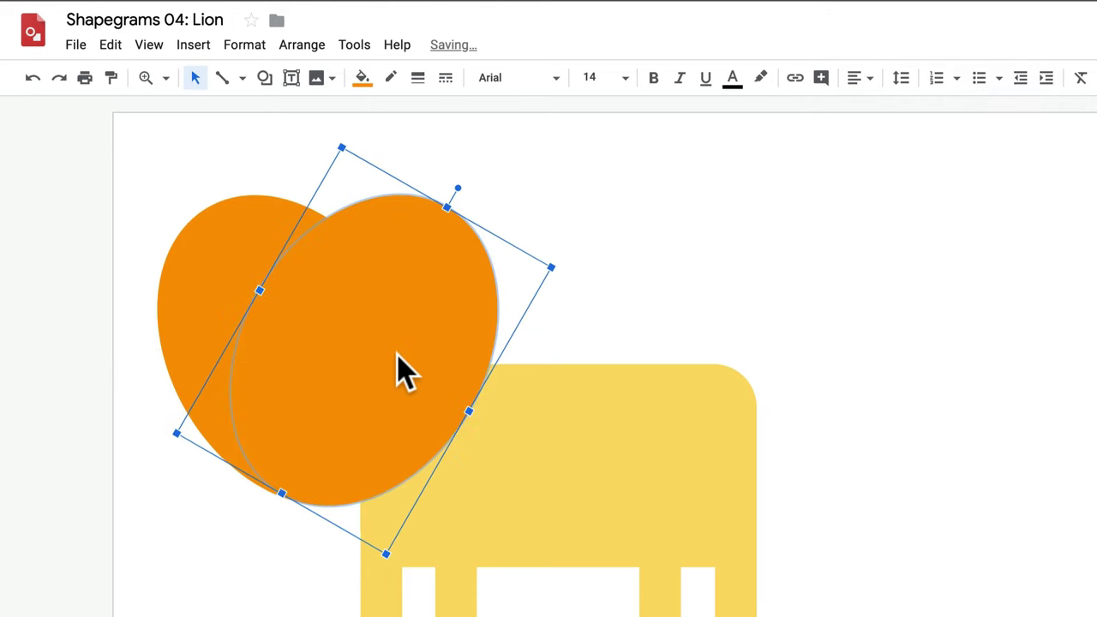
Step: Fill the nose oval dark yellow and set its border to transparent
left_click(742, 306)
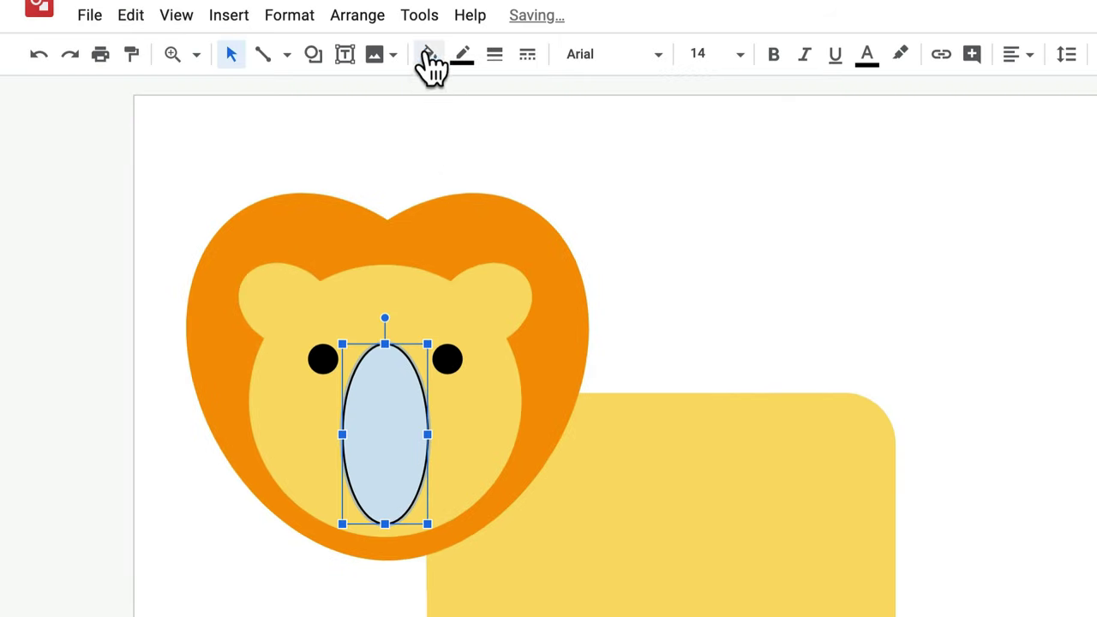
left_click(427, 54)
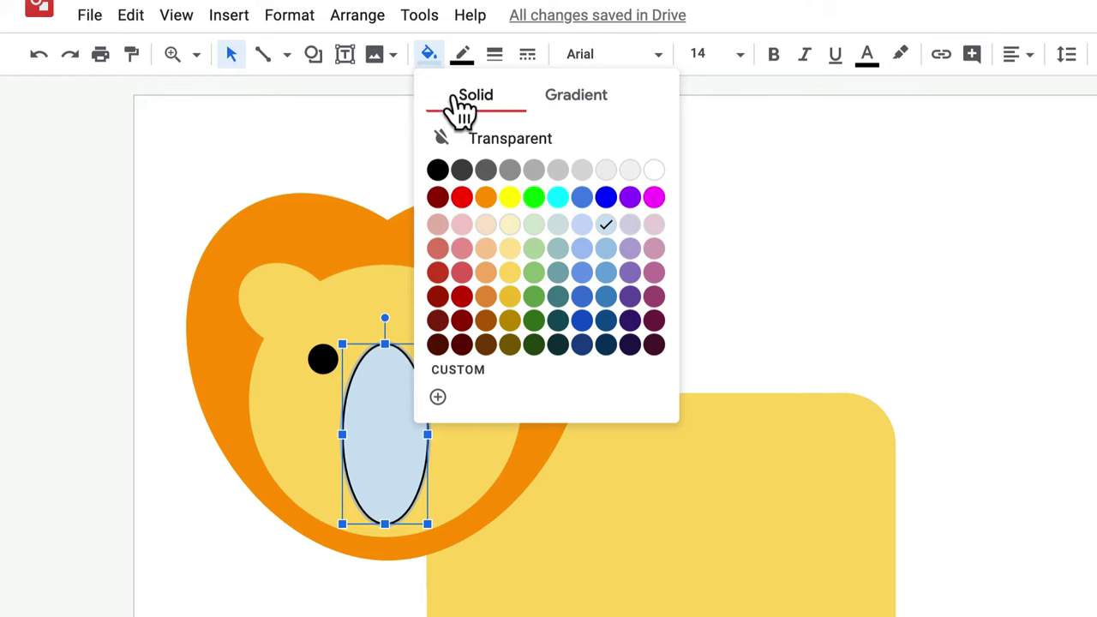
left_click(509, 320)
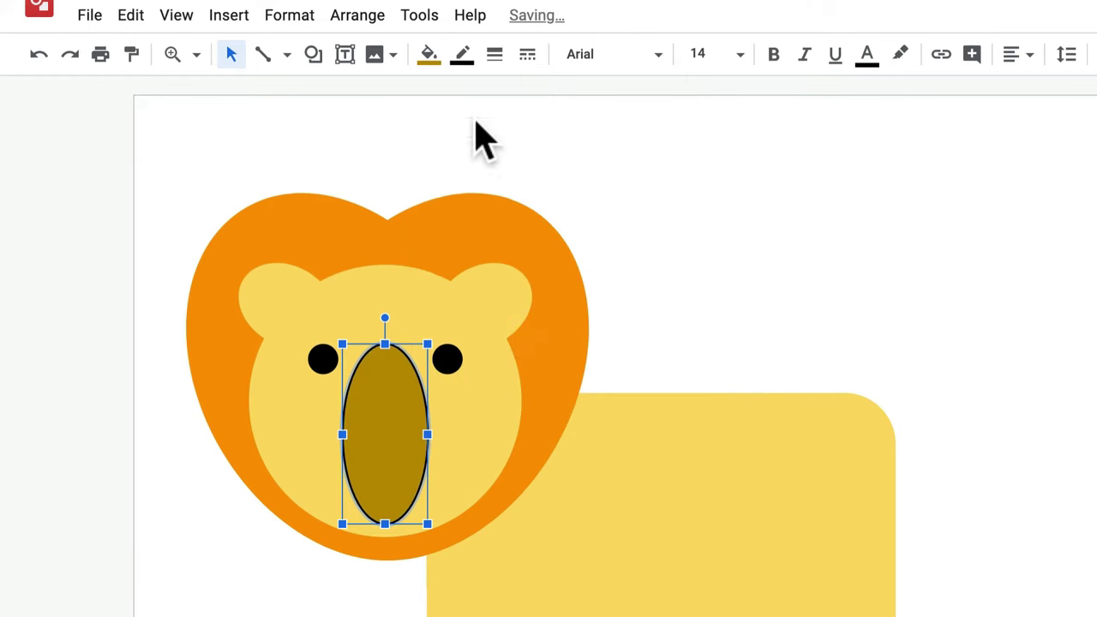
left_click(462, 56)
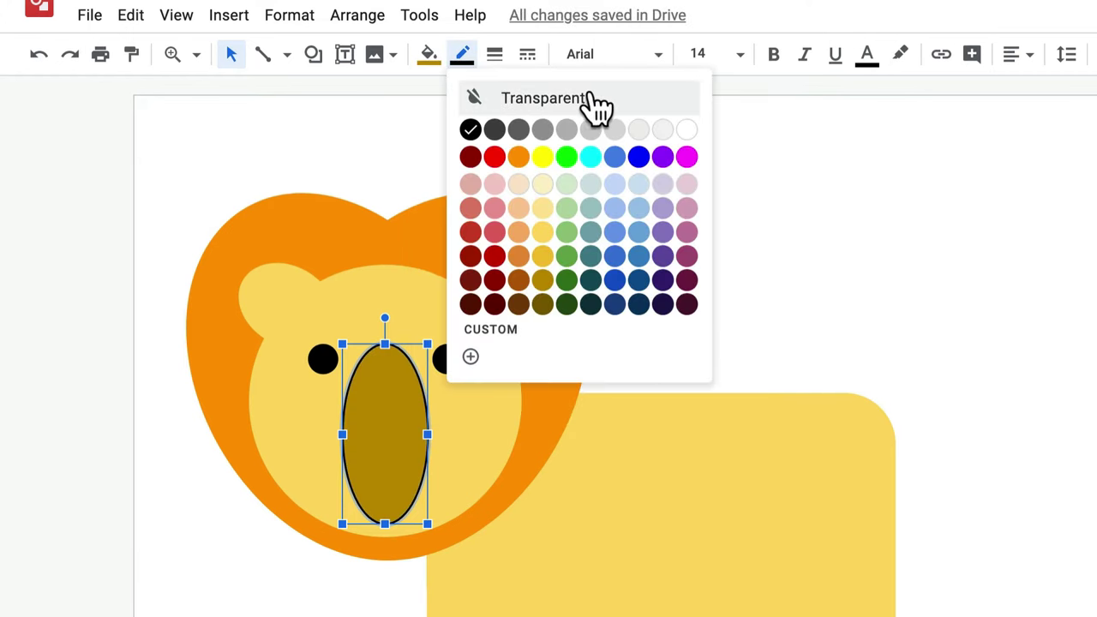
left_click(604, 103)
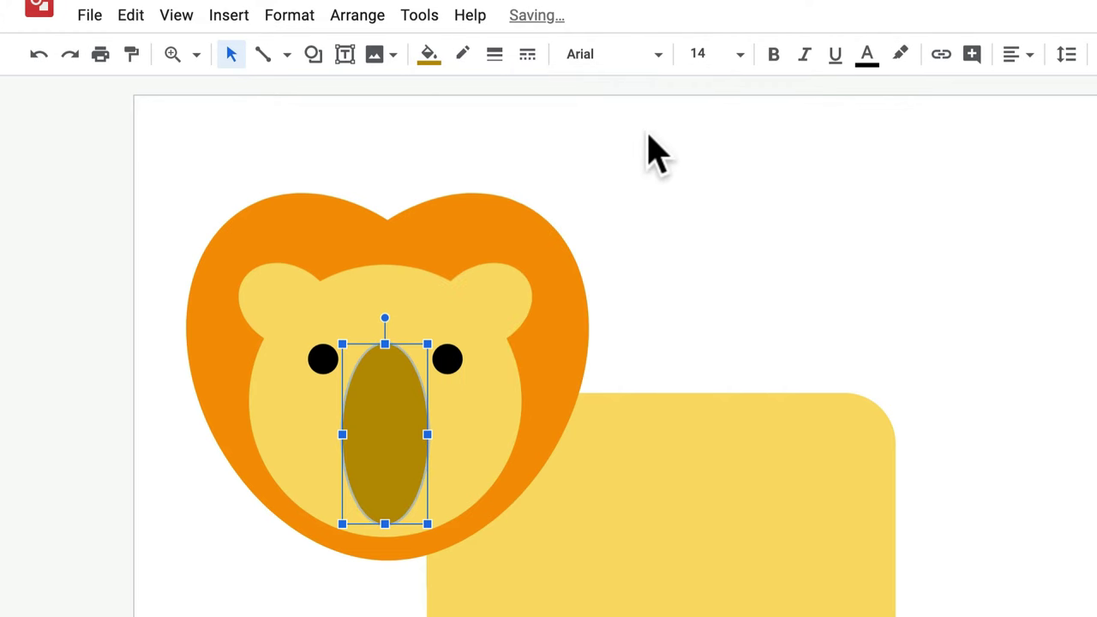
Step: Draw an oval on the lower face, centred just below the nose
left_click(749, 230)
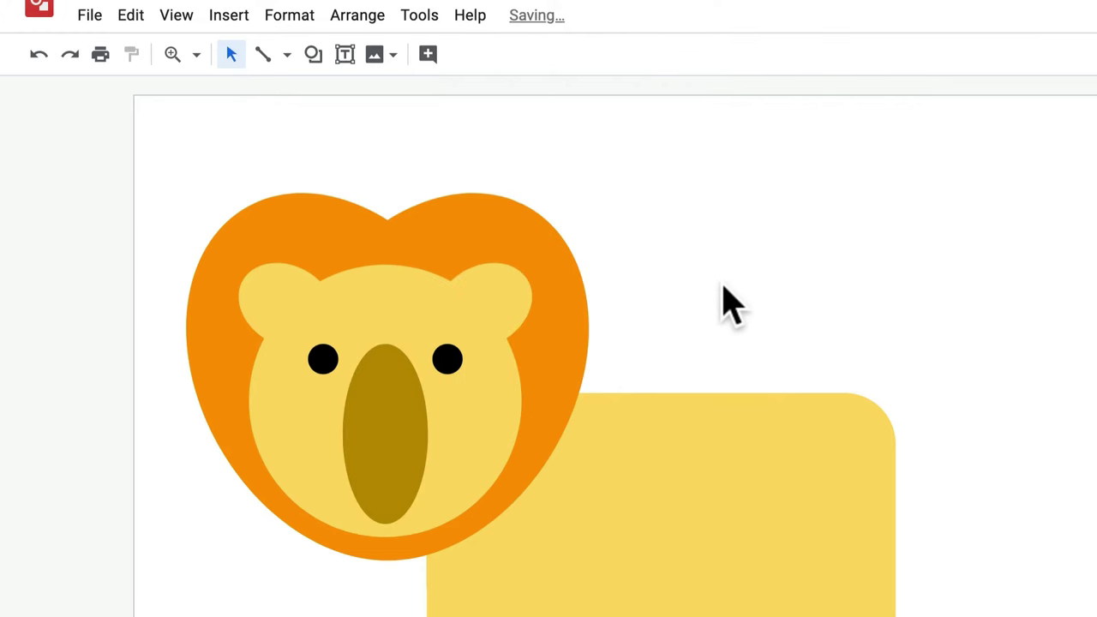
left_click(315, 62)
mouse_move(359, 95)
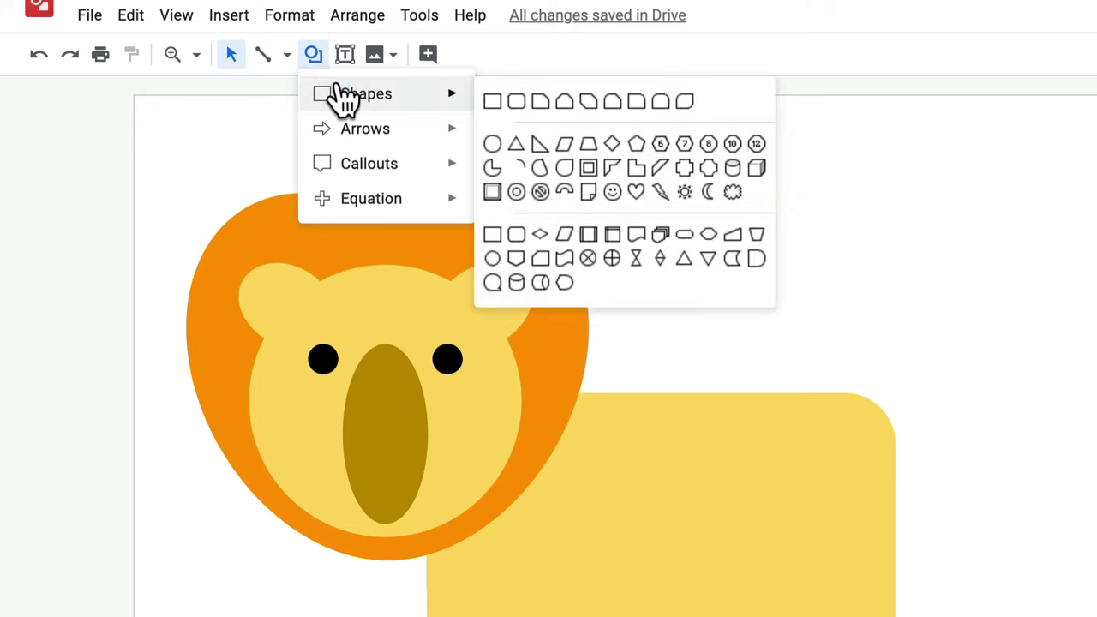
left_click(492, 144)
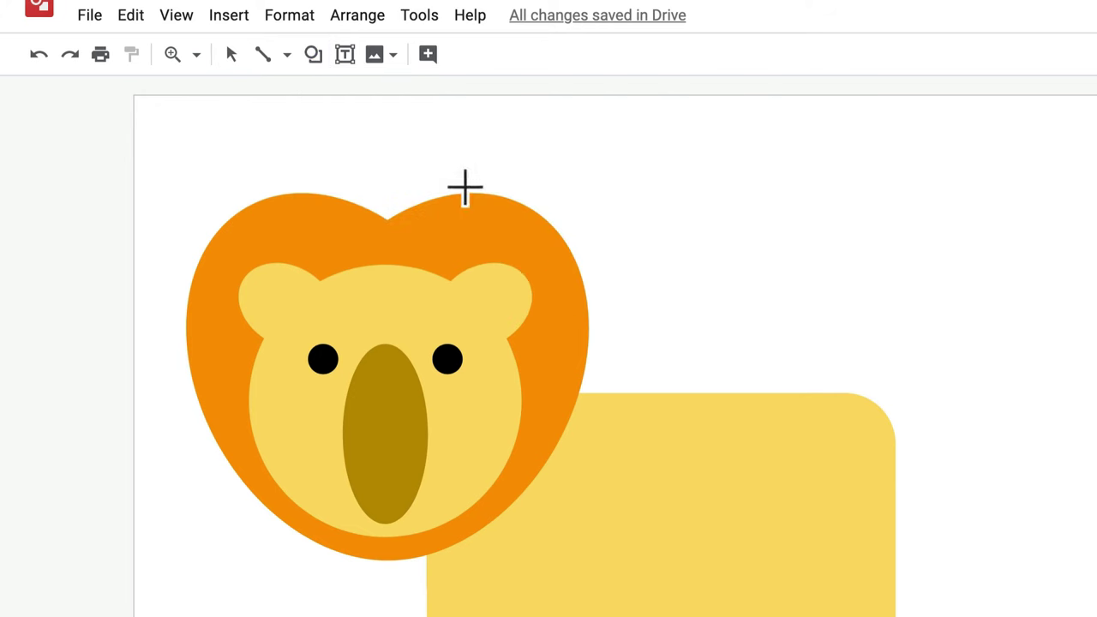
left_click_drag(297, 417, 463, 549)
left_click_drag(392, 497, 405, 498)
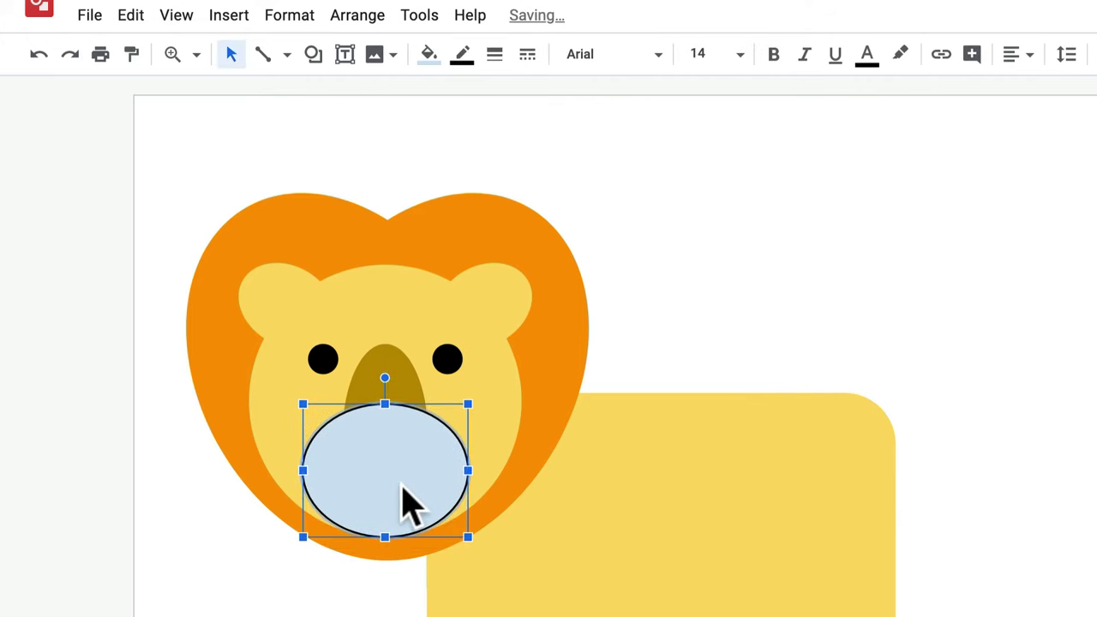
key("Down")
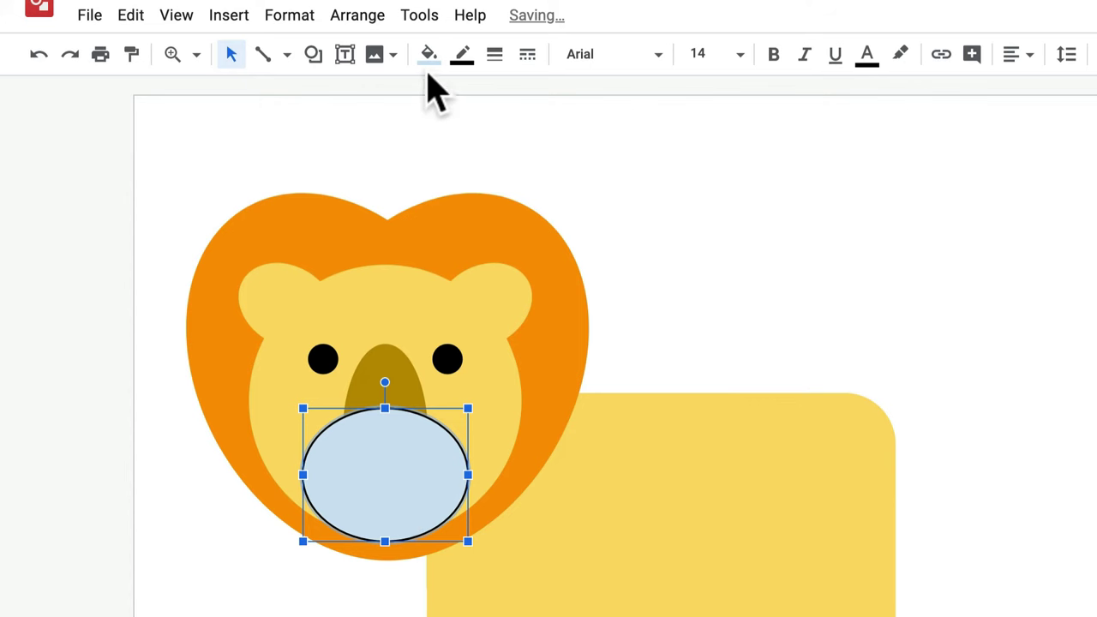
Step: Fill the muzzle oval pale yellow and set its border to transparent
left_click(429, 55)
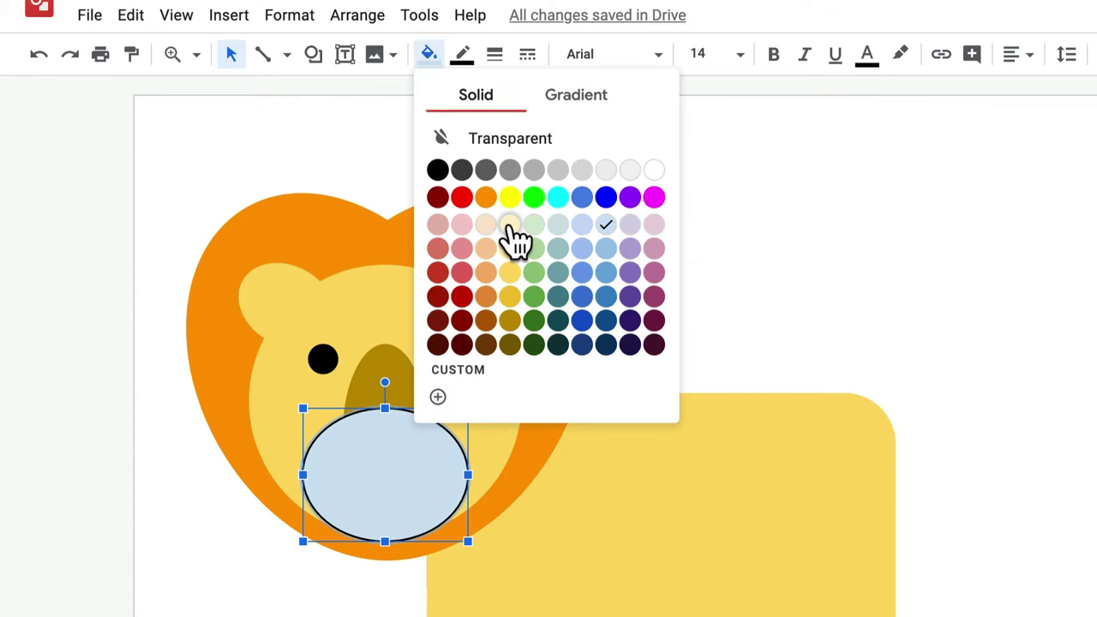
left_click(509, 225)
left_click(462, 57)
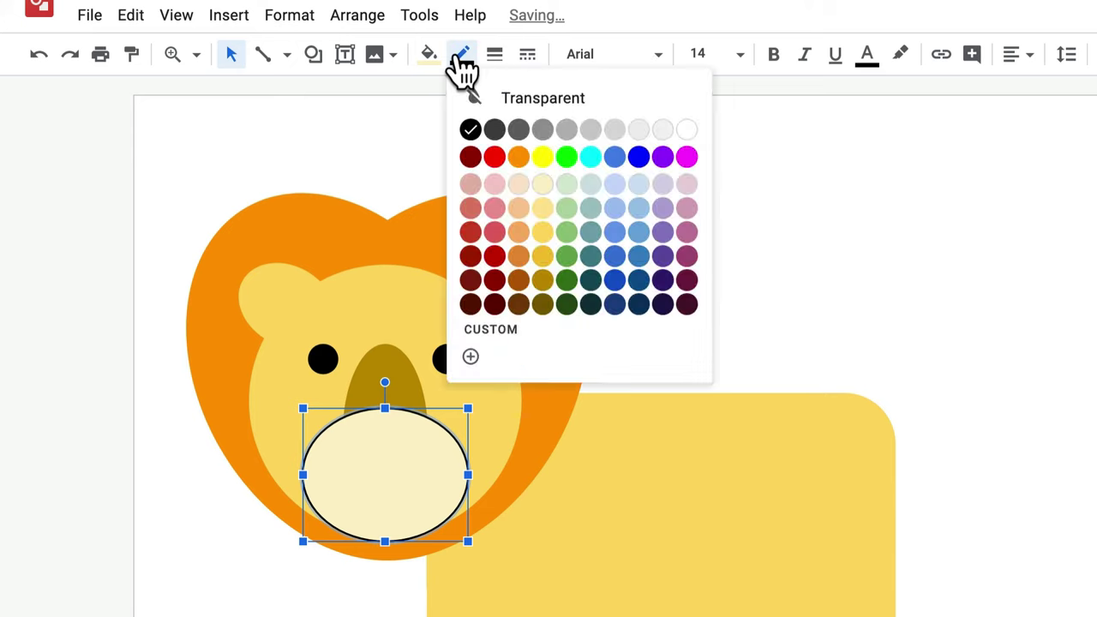
left_click(545, 101)
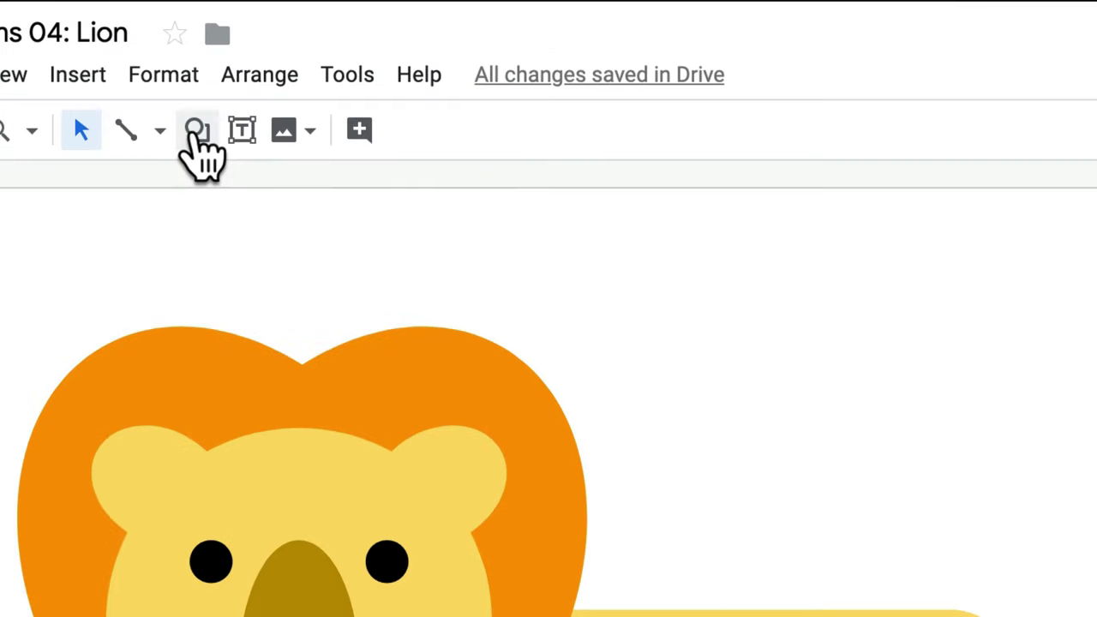
Step: Draw a black Pie-shape half-circle mouth inside the pale muzzle
left_click(196, 135)
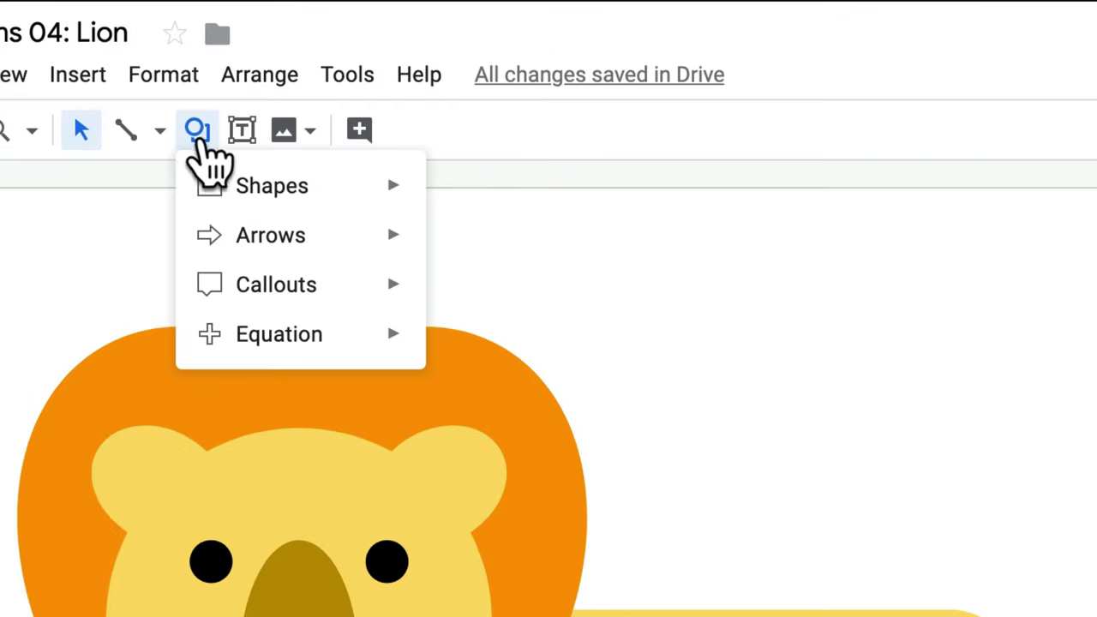
mouse_move(272, 186)
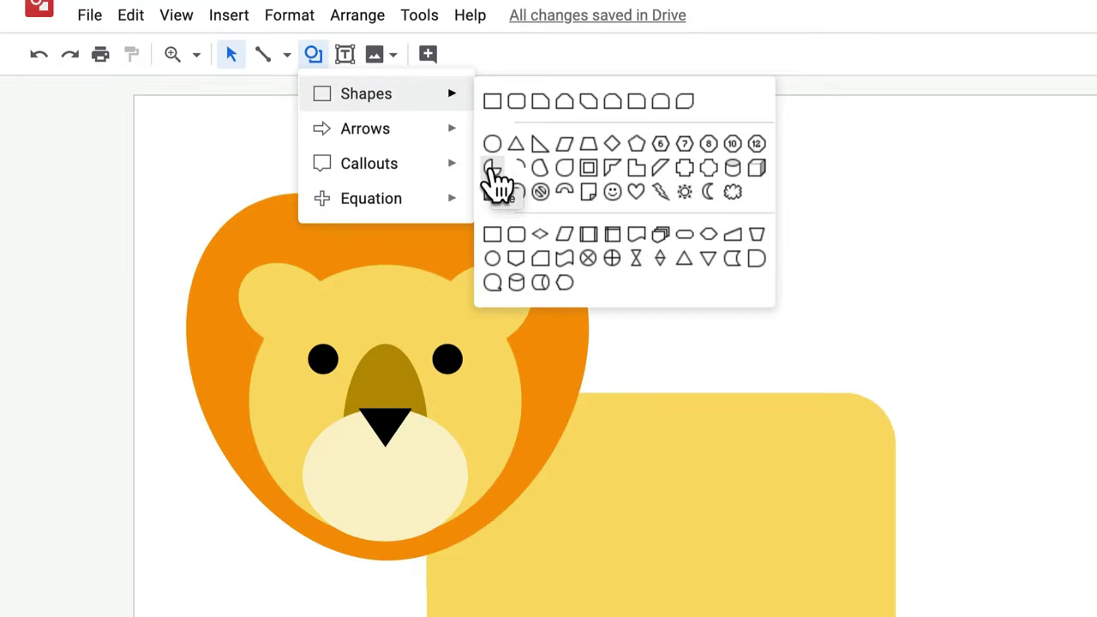
left_click(493, 172)
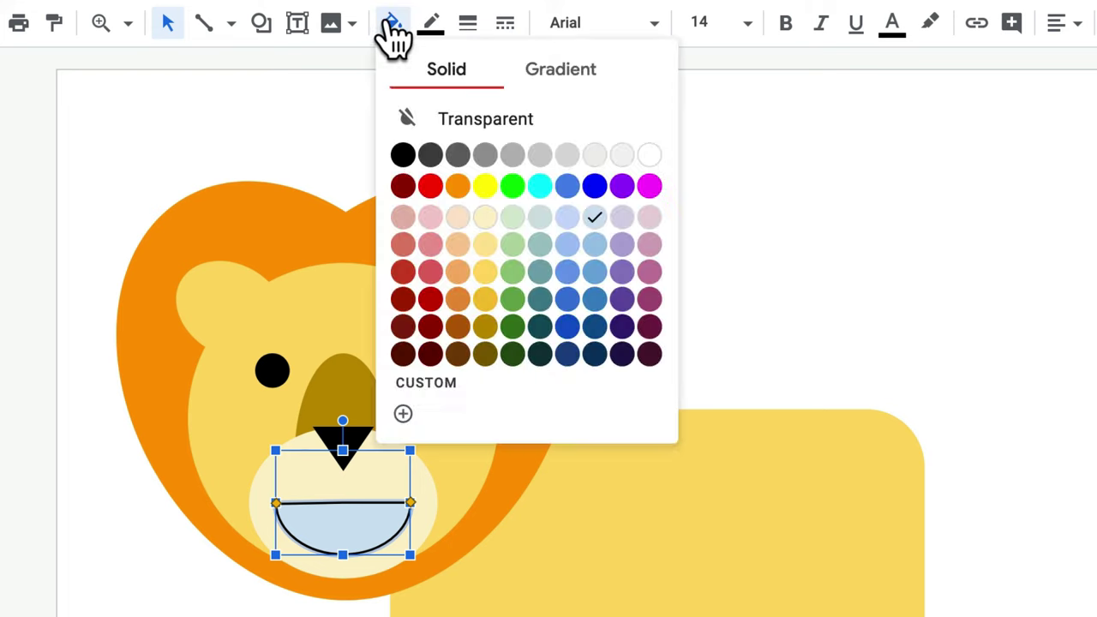
left_click(406, 153)
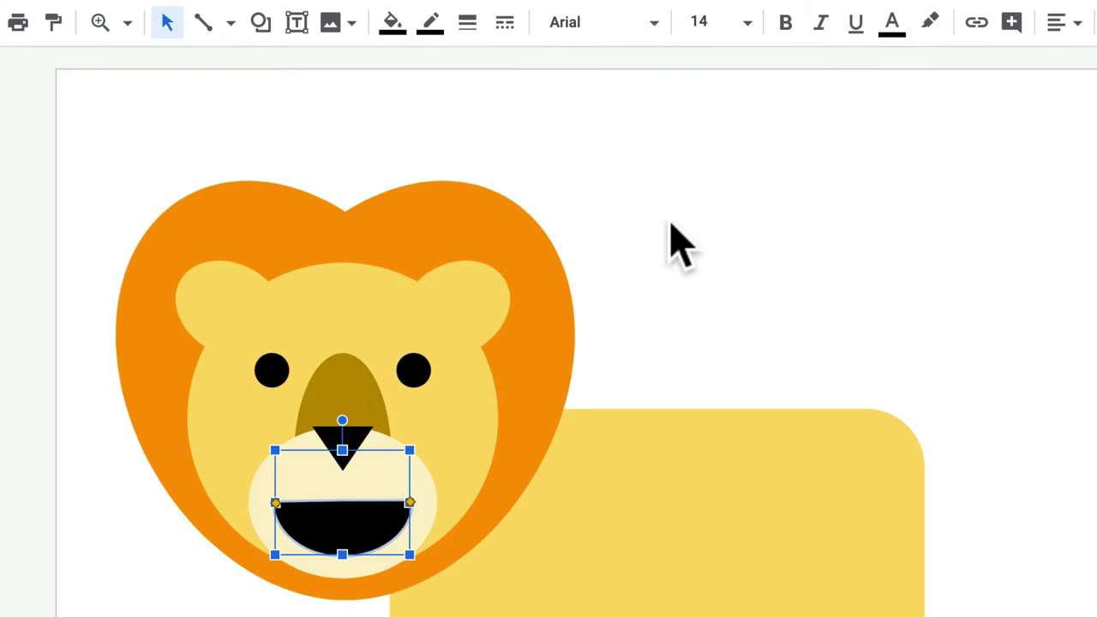
left_click(800, 271)
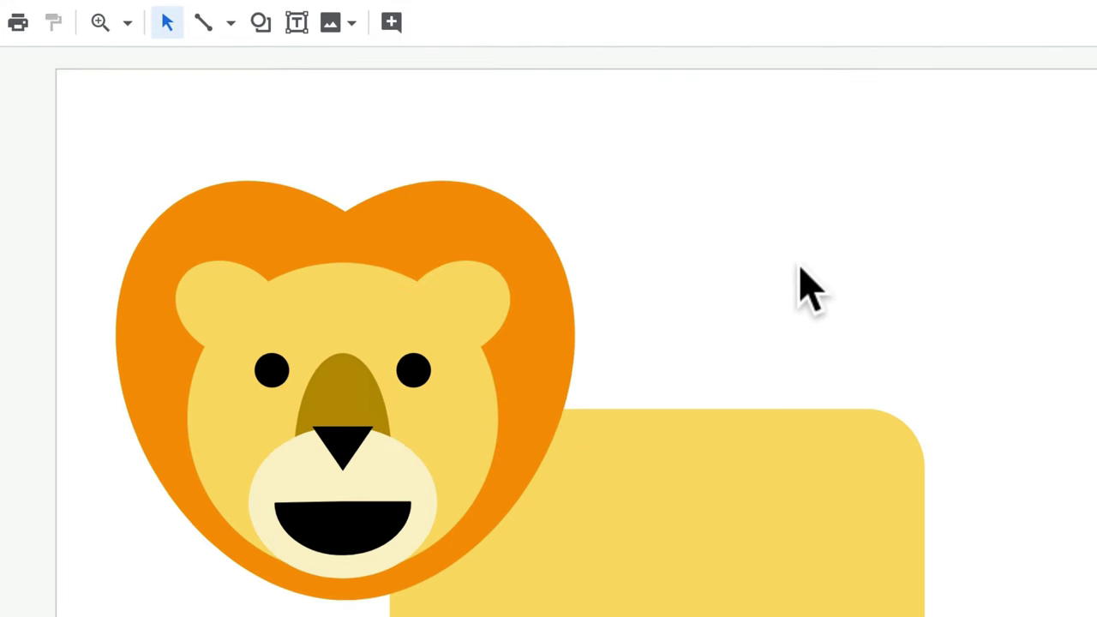